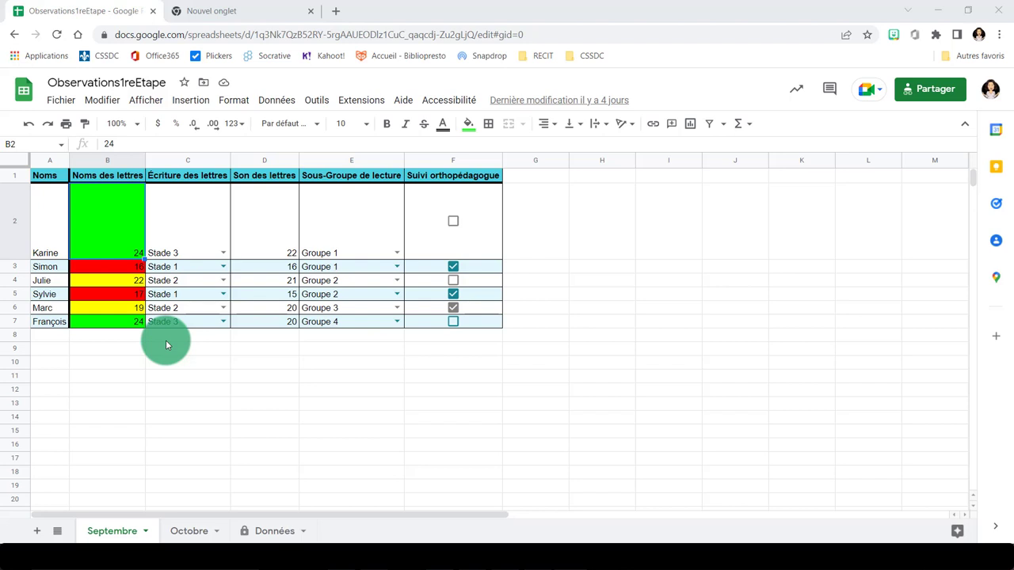
Download Observations1reEtape as Microsoft Excel (.xlsx) and open the downloaded file in Excel.
{"action": "left_click", "coordinate": [56, 101]}
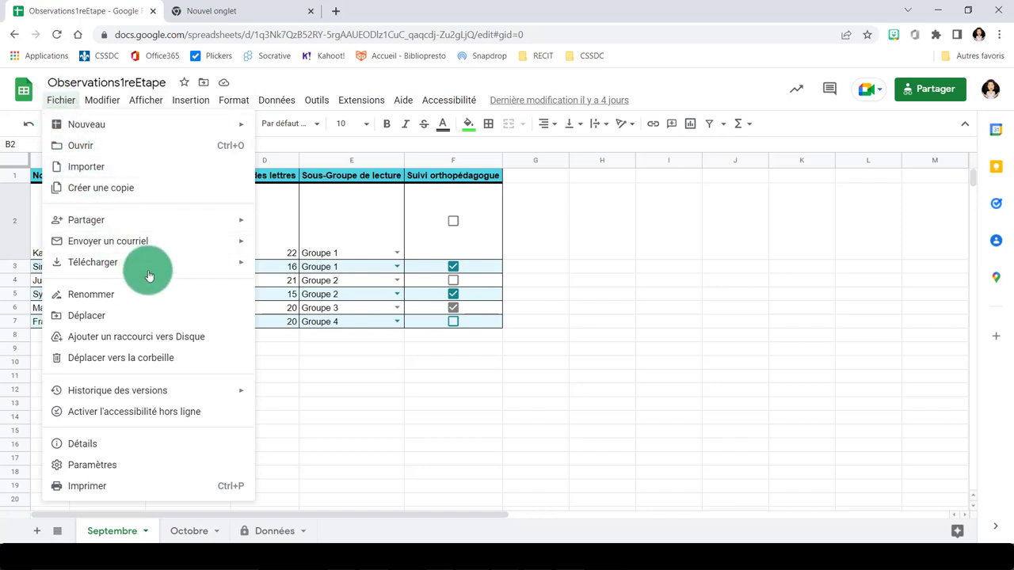
{"action": "mouse_move", "coordinate": [149, 272]}
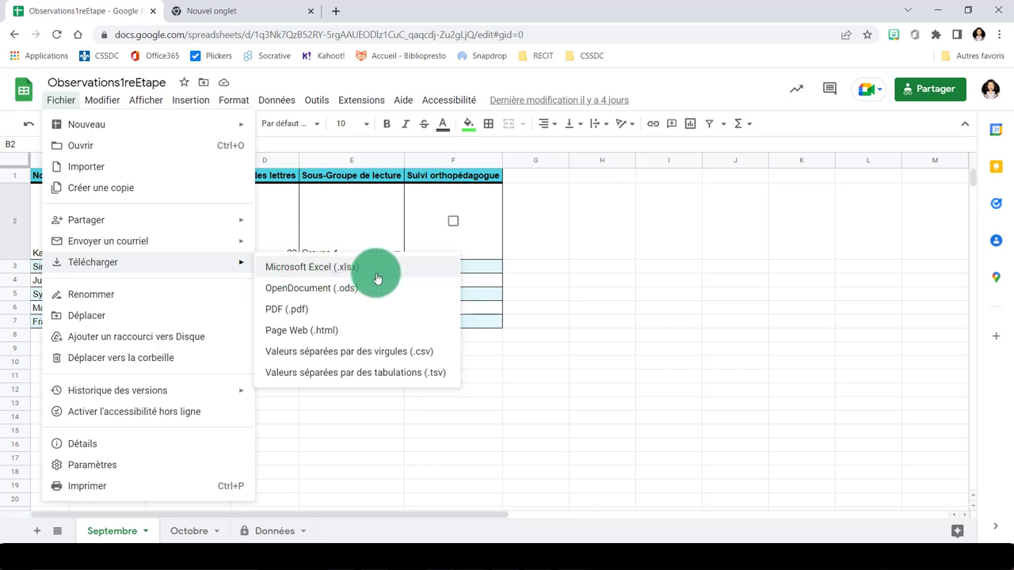
{"action": "left_click", "coordinate": [319, 268]}
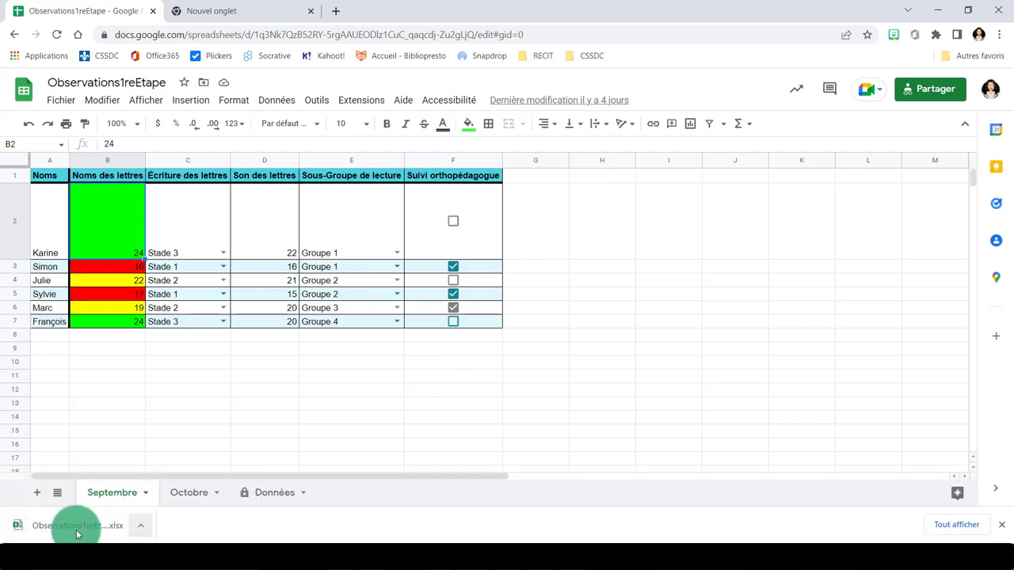
{"action": "left_click", "coordinate": [143, 530]}
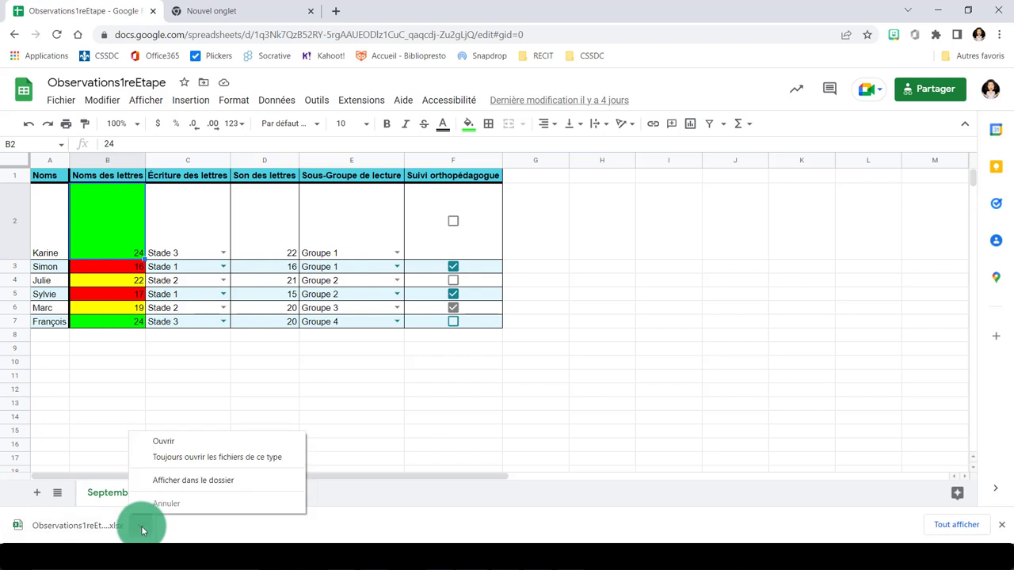
{"action": "left_click", "coordinate": [165, 447]}
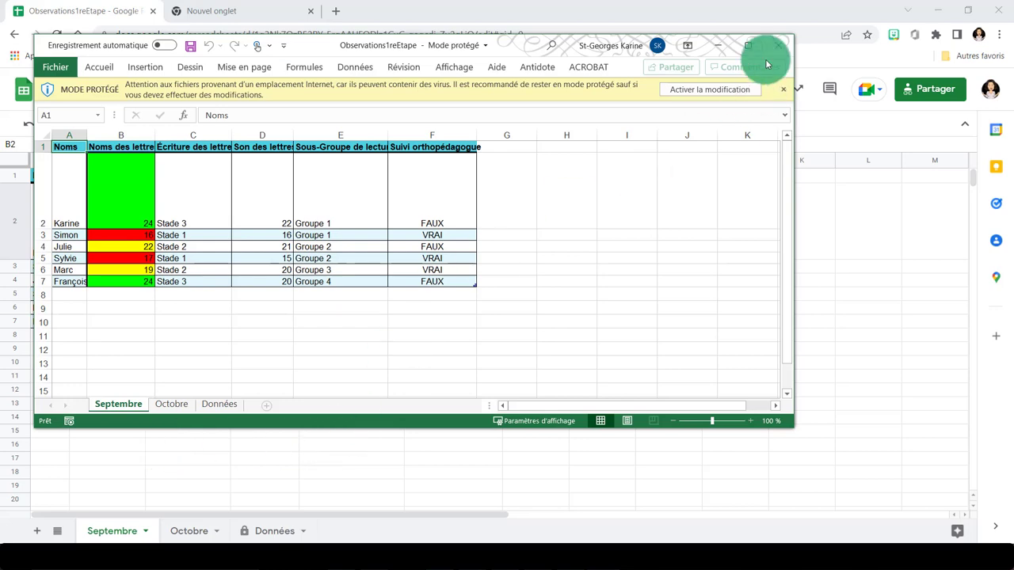
Maximize Excel, enable editing of the protected workbook, then minimize Excel back to Google Sheets.
{"action": "left_click", "coordinate": [751, 45]}
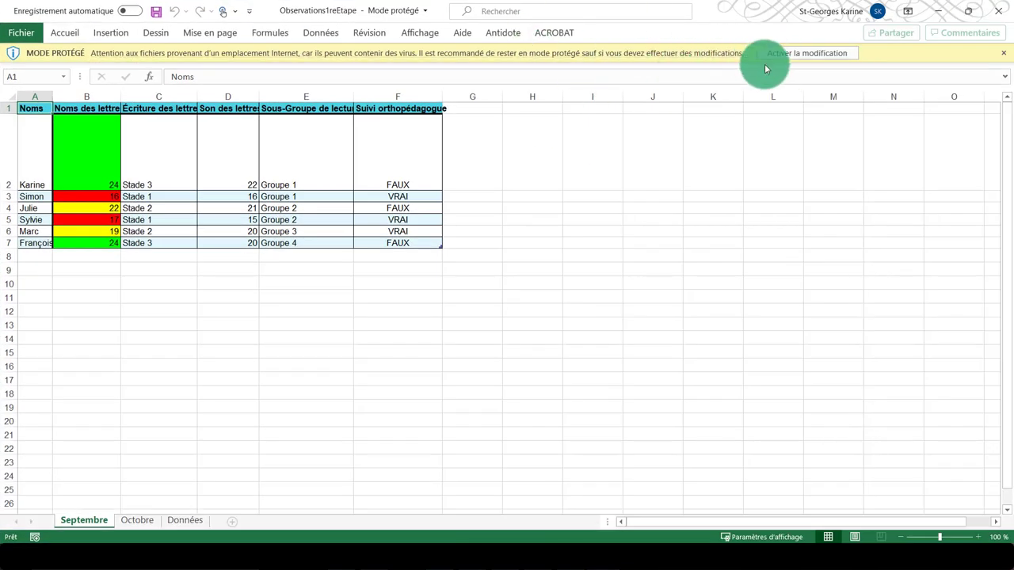
{"action": "left_click", "coordinate": [788, 54]}
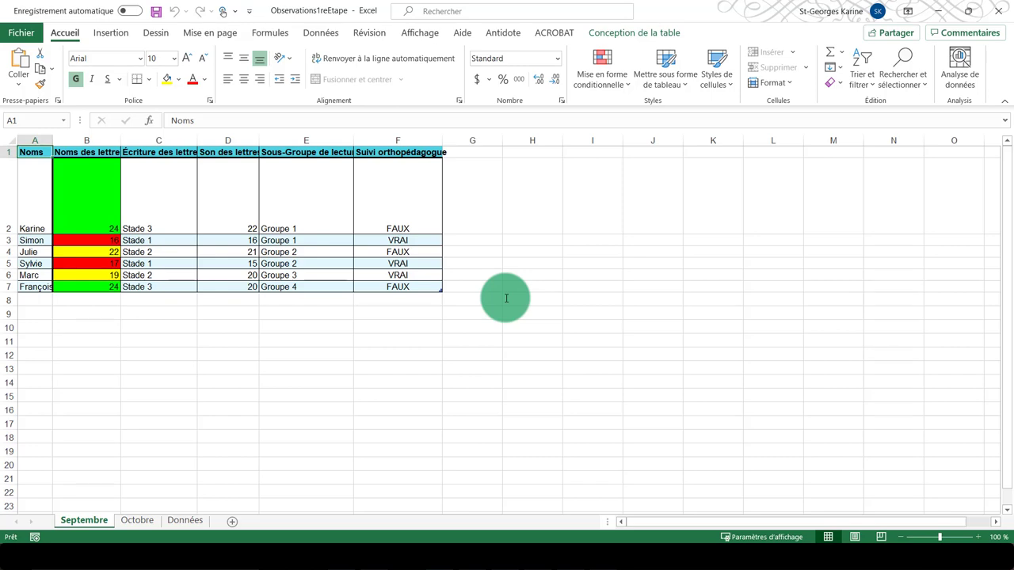
{"action": "left_click", "coordinate": [942, 6]}
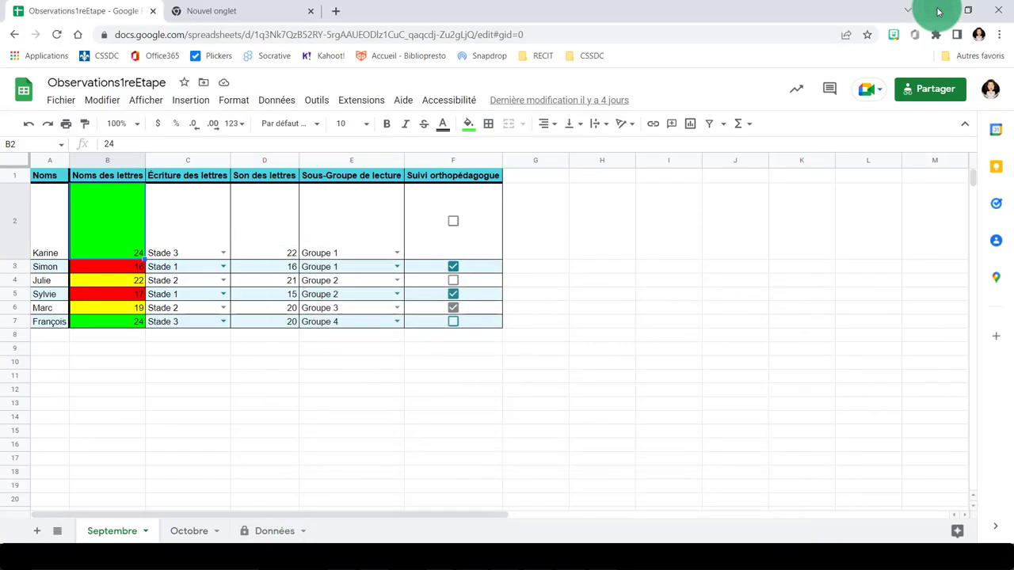
Open Google Drive in the blank second browser tab from the Google apps grid.
{"action": "left_click", "coordinate": [194, 6]}
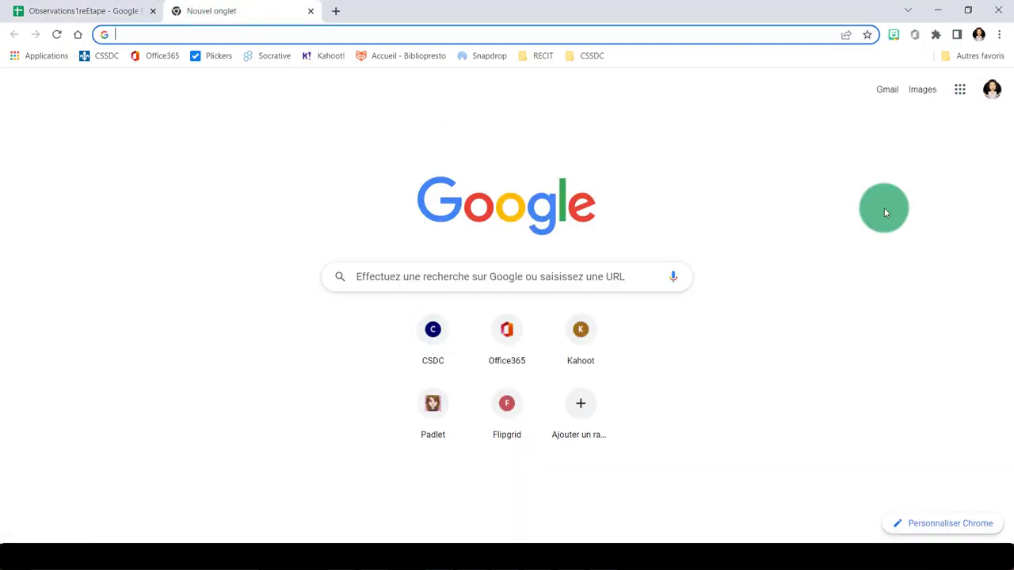
{"action": "left_click", "coordinate": [959, 89]}
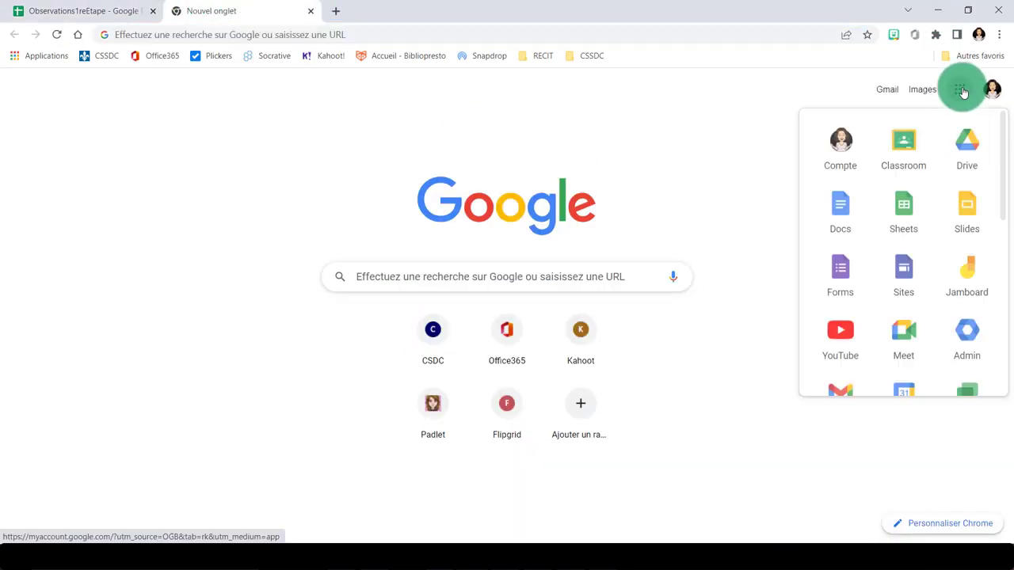
{"action": "left_click", "coordinate": [962, 155]}
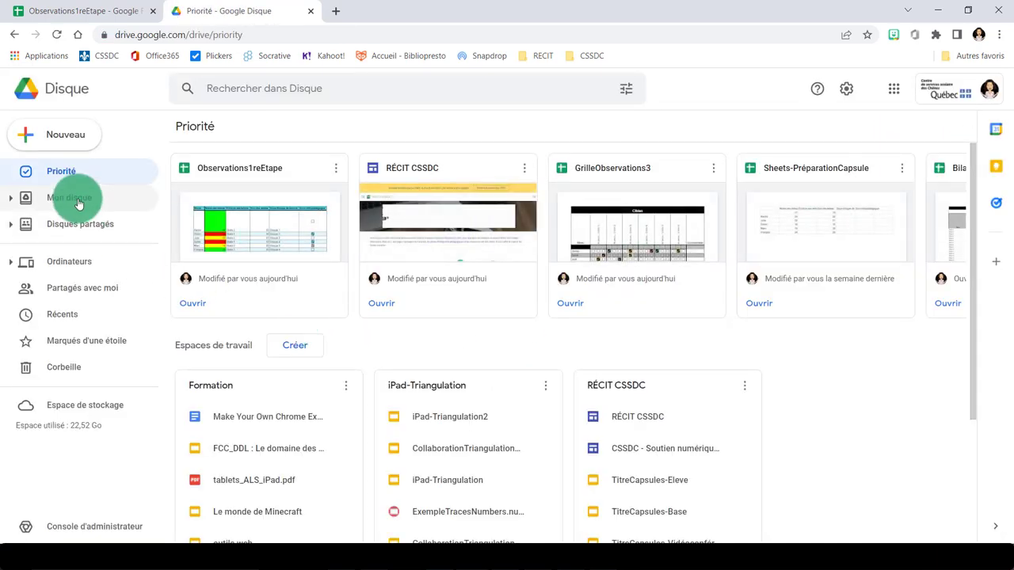
Open the Capsules folder in Mon disque and bring up the local Capsules folder in File Explorer.
{"action": "left_click", "coordinate": [78, 205]}
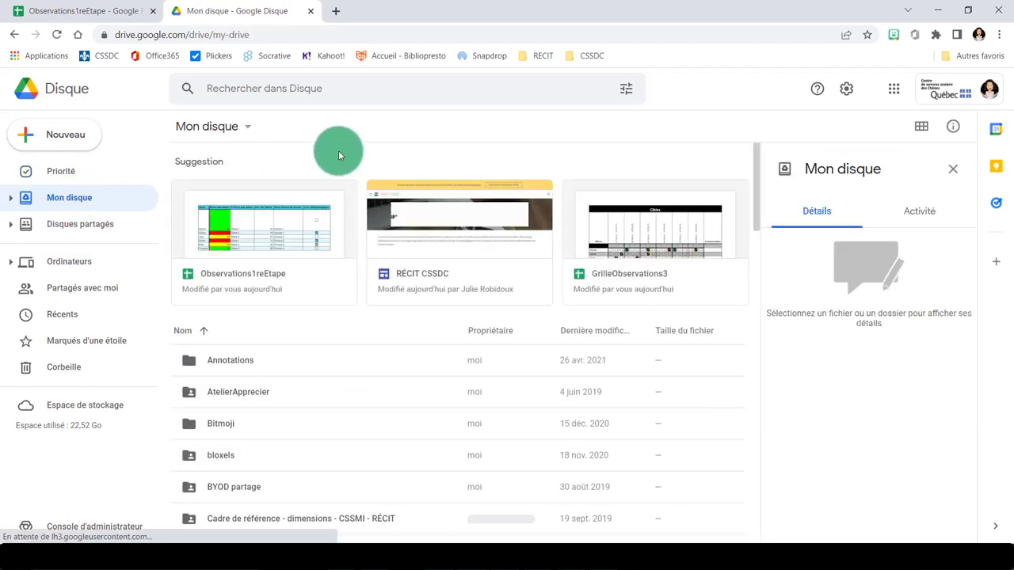
{"action": "scroll", "coordinate": [261, 387], "scroll_direction": "down", "scroll_amount": 2}
{"action": "scroll", "coordinate": [218, 288], "scroll_direction": "down", "scroll_amount": 2}
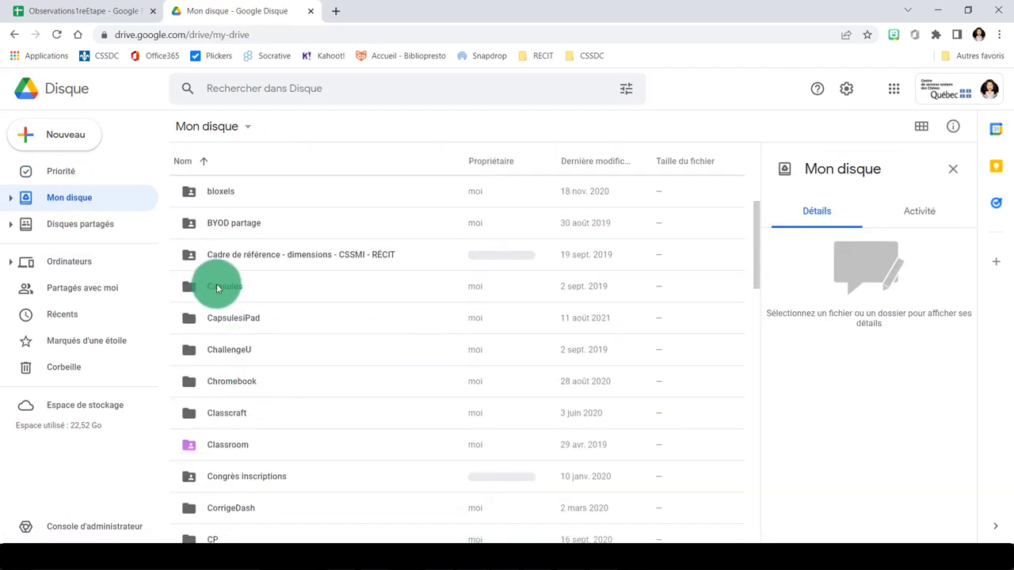
{"action": "double_click", "coordinate": [217, 288]}
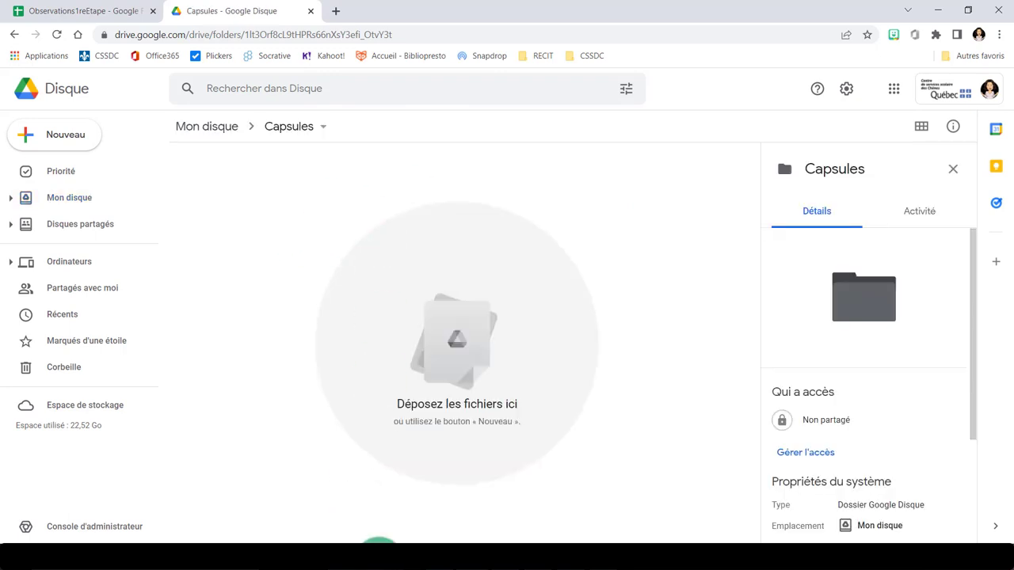
{"action": "left_click", "coordinate": [379, 554]}
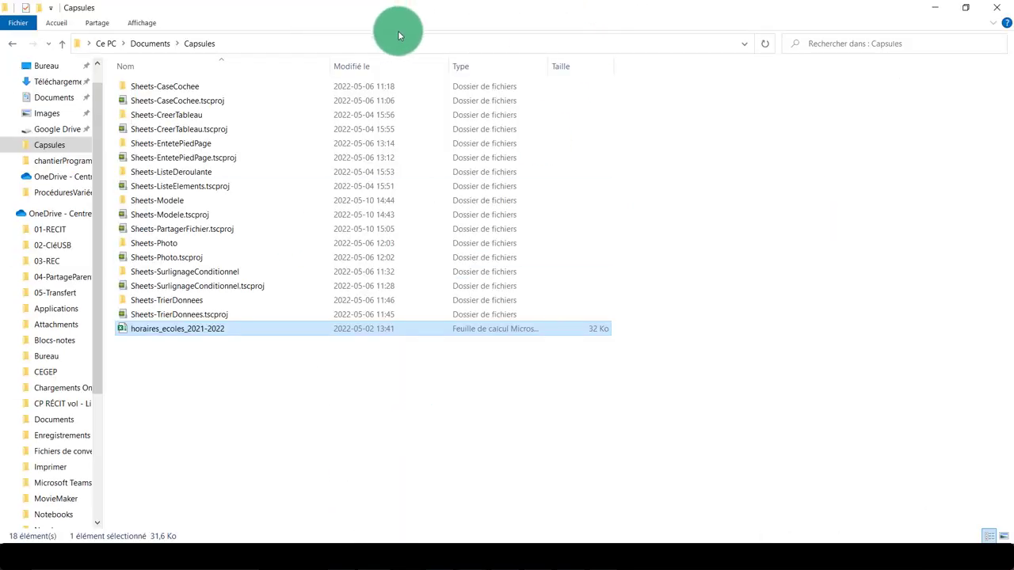
Restore down File Explorer and drag horaires_ecoles_2021-2022.xlsx into the Drive Capsules folder.
{"action": "left_click_drag", "start_coordinate": [481, 14], "coordinate": [724, 29]}
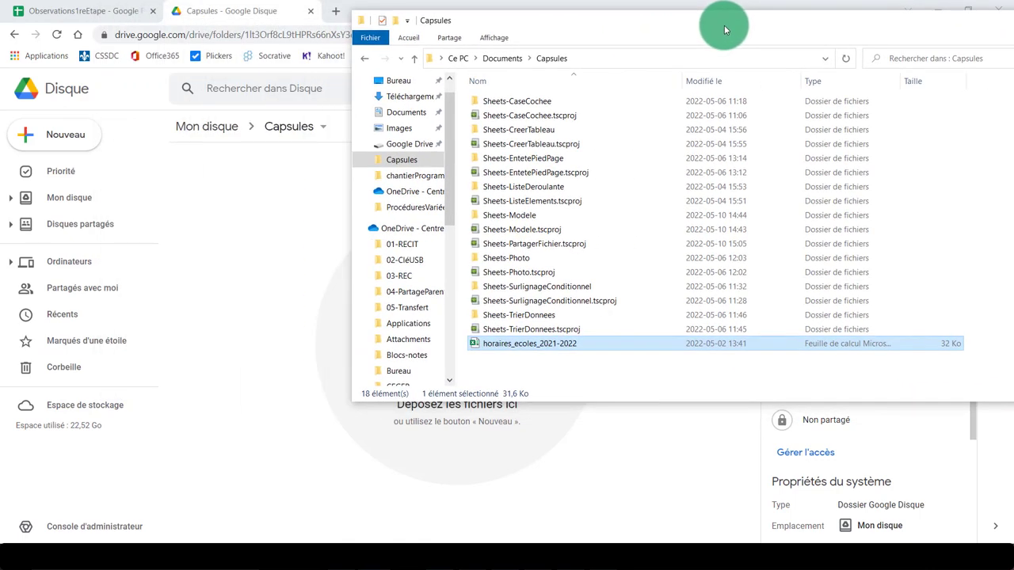
{"action": "mouse_move", "coordinate": [515, 344]}
{"action": "left_mouse_down"}
{"action": "mouse_move", "coordinate": [478, 349]}
{"action": "mouse_move", "coordinate": [260, 275]}
{"action": "left_mouse_up"}
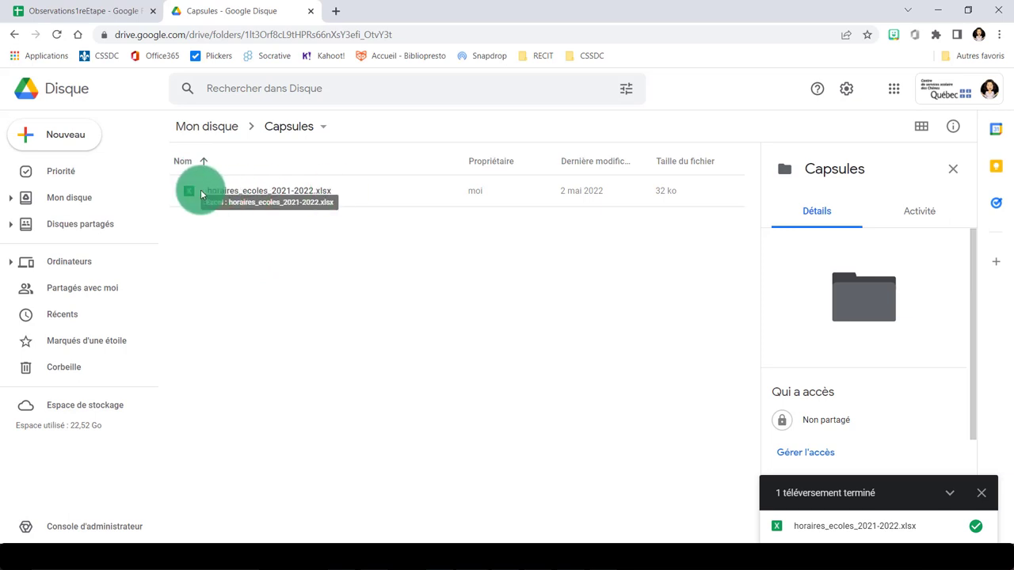
Open horaires_ecoles_2021-2022.xlsx in Sheets, change cell B10 from 2 to 1, and close the tab.
{"action": "double_click", "coordinate": [219, 191]}
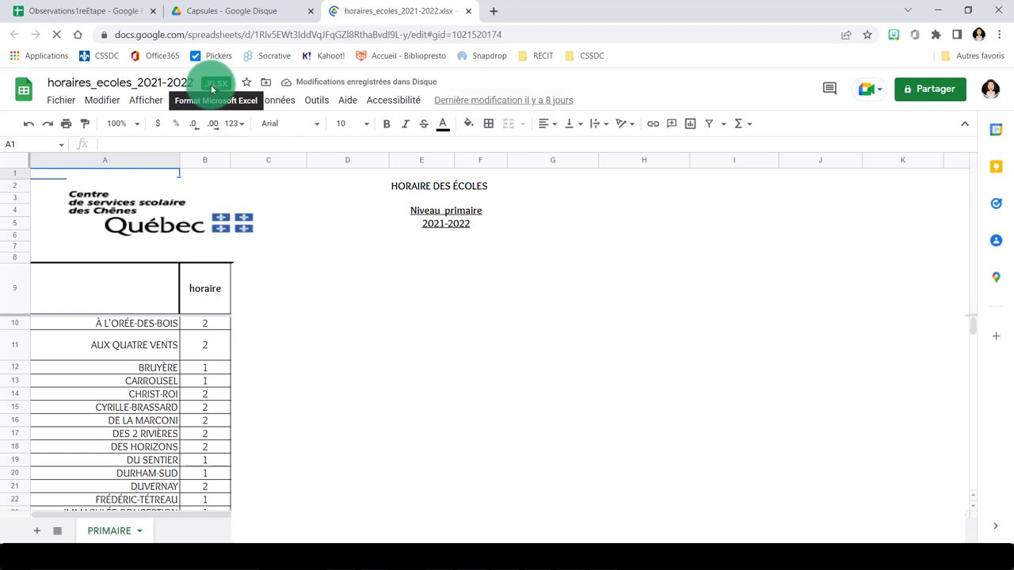
{"action": "left_click", "coordinate": [216, 324]}
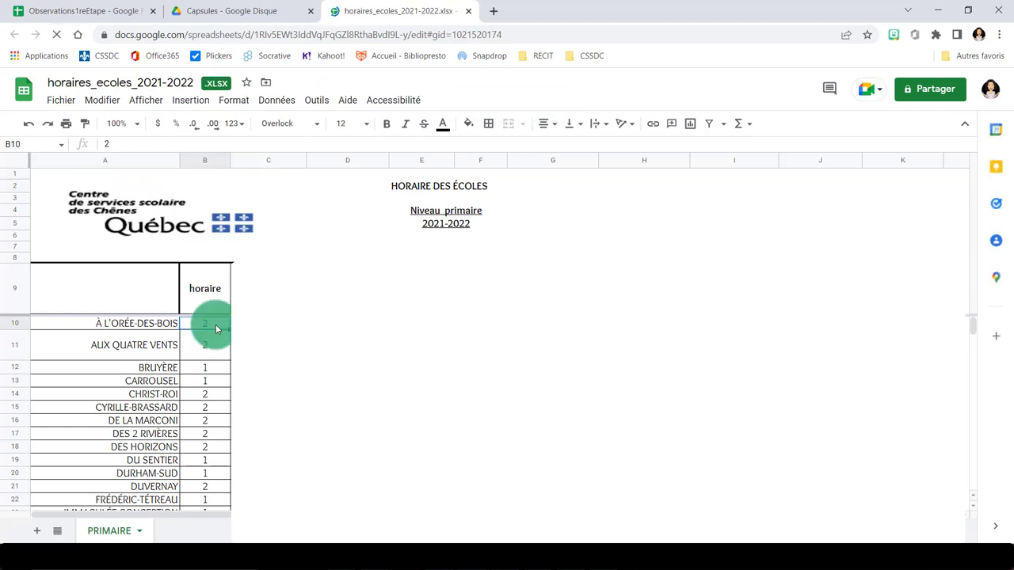
{"action": "type", "text": "1"}
{"action": "left_click", "coordinate": [202, 355]}
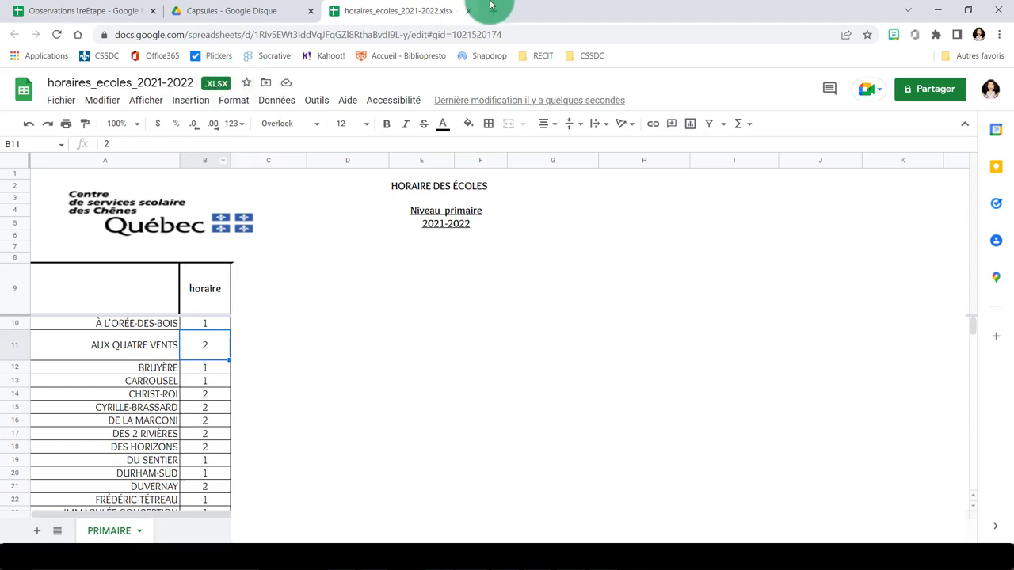
{"action": "left_click", "coordinate": [469, 13]}
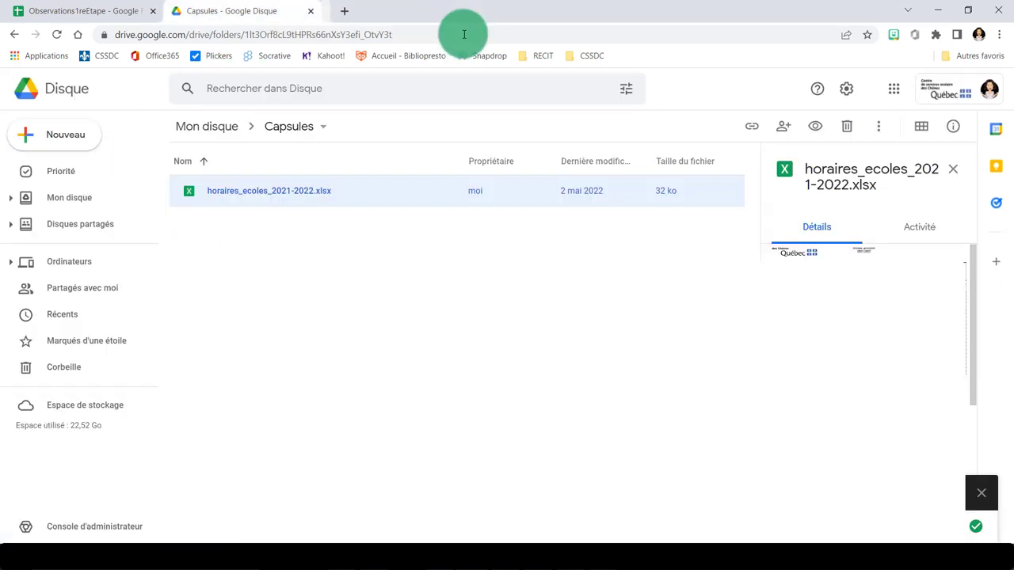
Reopen horaires_ecoles_2021-2022.xlsx from the Capsules folder to confirm B10 still shows 1.
{"action": "double_click", "coordinate": [302, 202]}
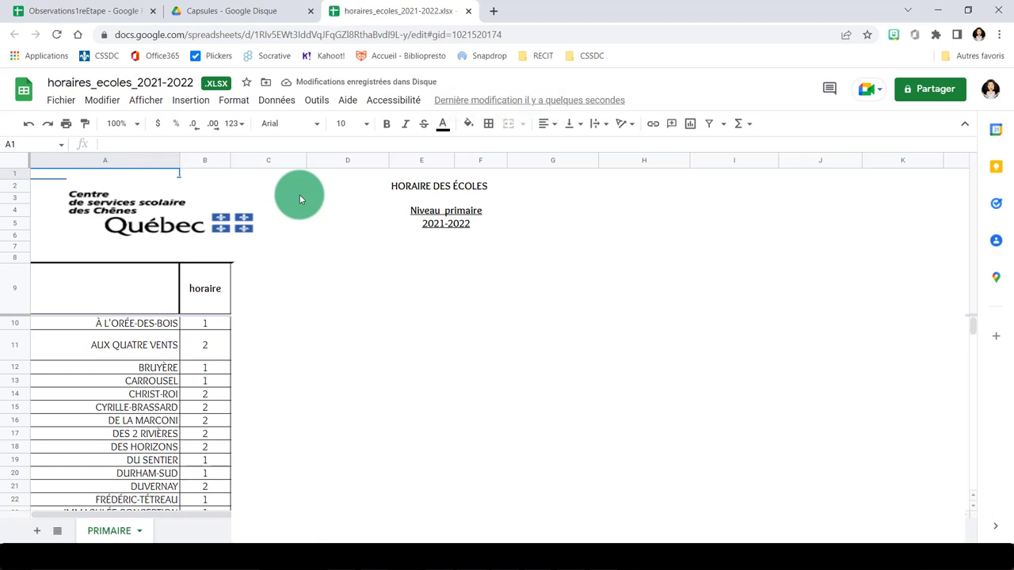
Save horaires_ecoles_2021-2022 in Google Sheets format and compare it with the .xlsx version's tab.
{"action": "left_click", "coordinate": [62, 102]}
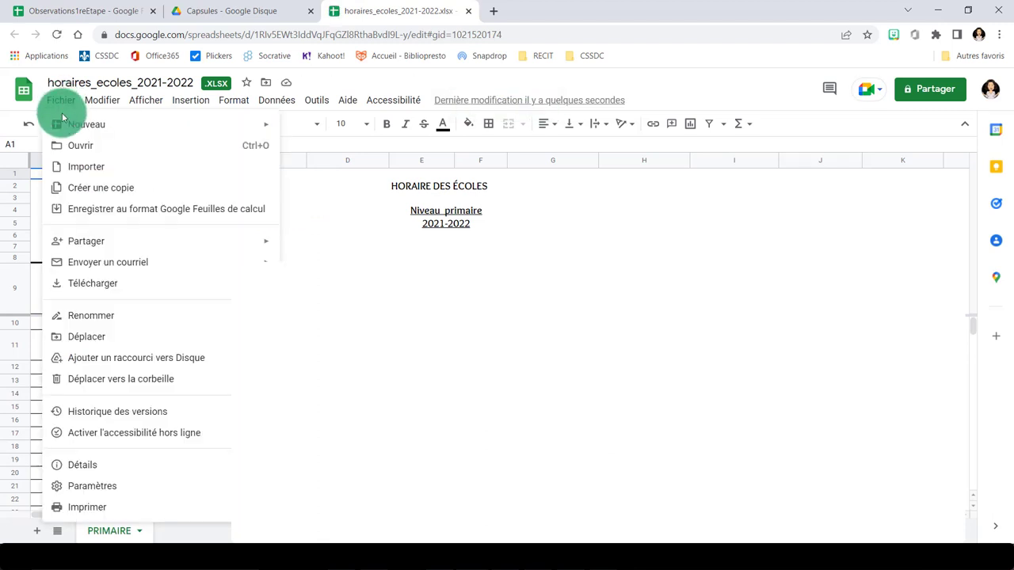
{"action": "left_click", "coordinate": [100, 213]}
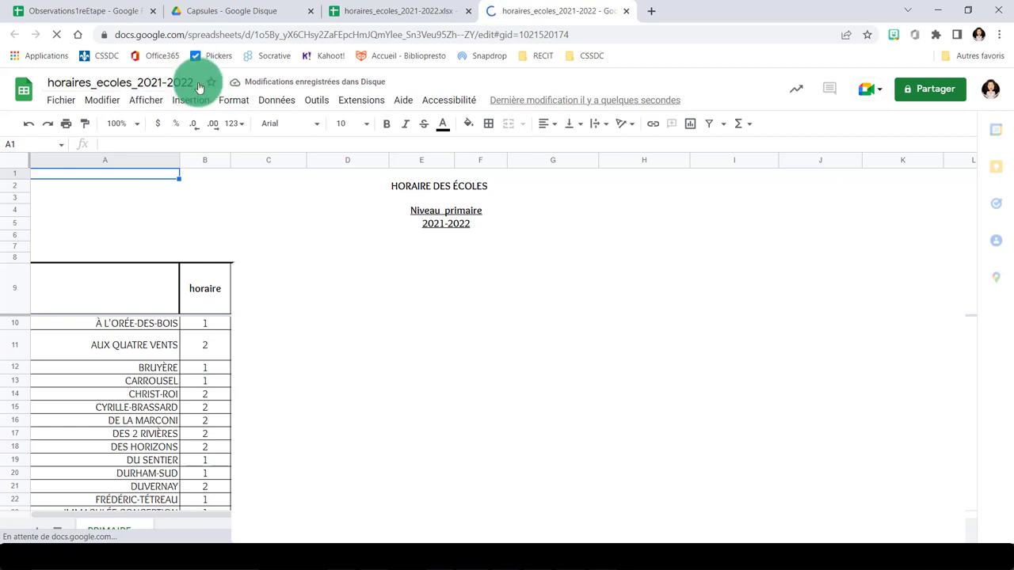
{"action": "left_click", "coordinate": [424, 11]}
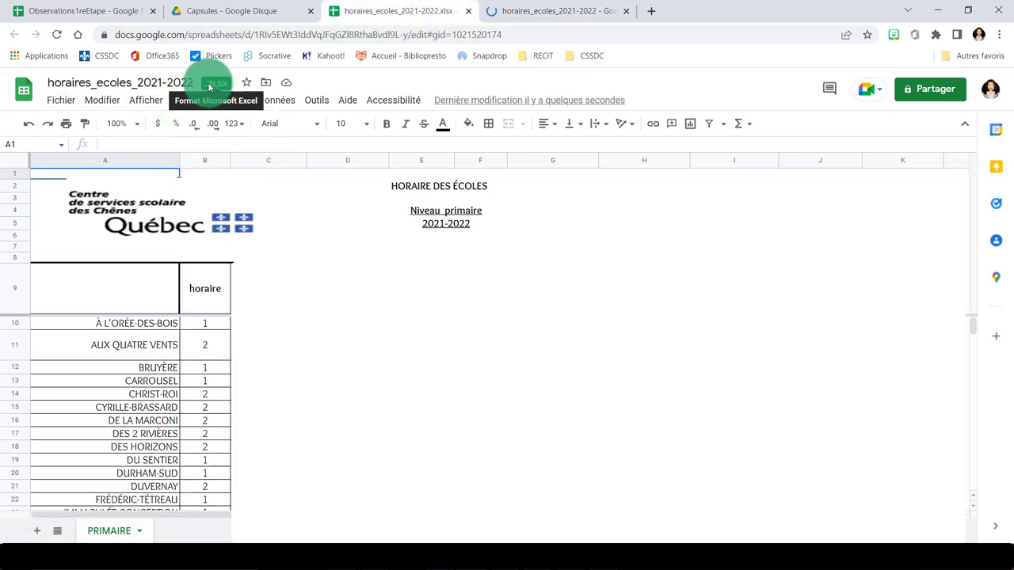
{"action": "left_click", "coordinate": [546, 11]}
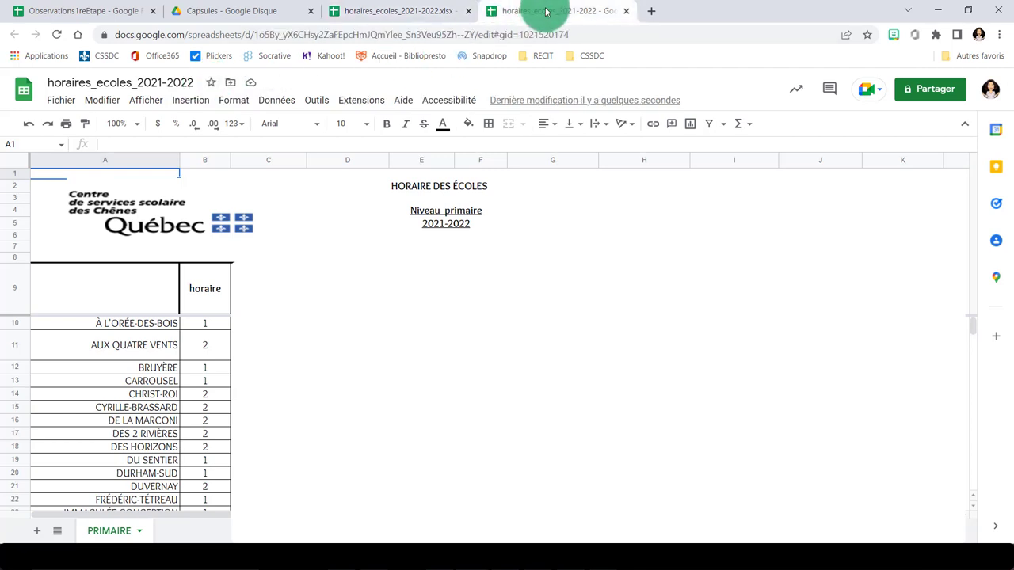